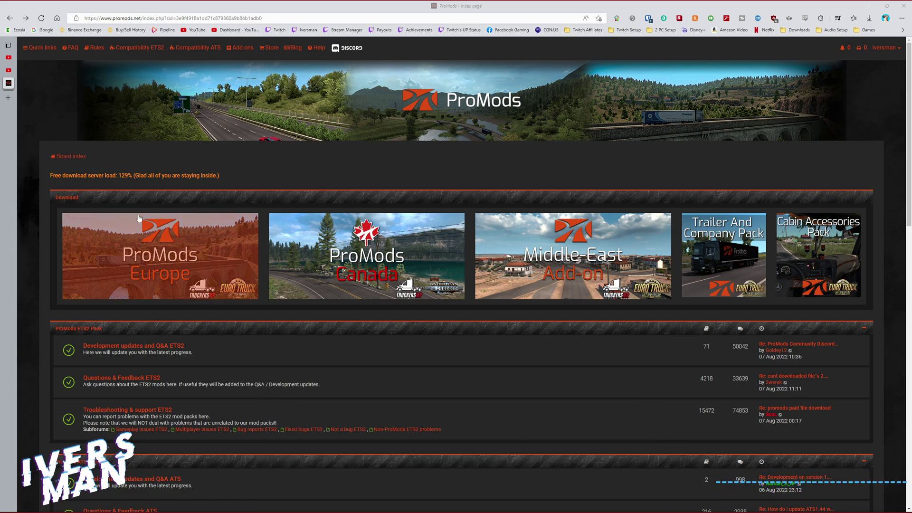
Check the ETS2 compatibility table and open the installer for ProMods v2.62.
{"action": "left_click", "coordinate": [122, 232]}
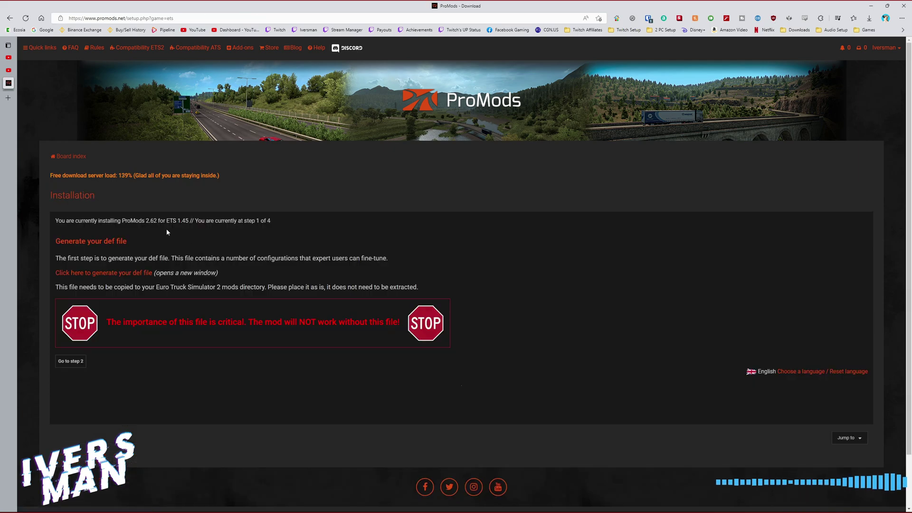
{"action": "key", "text": "alt+Left"}
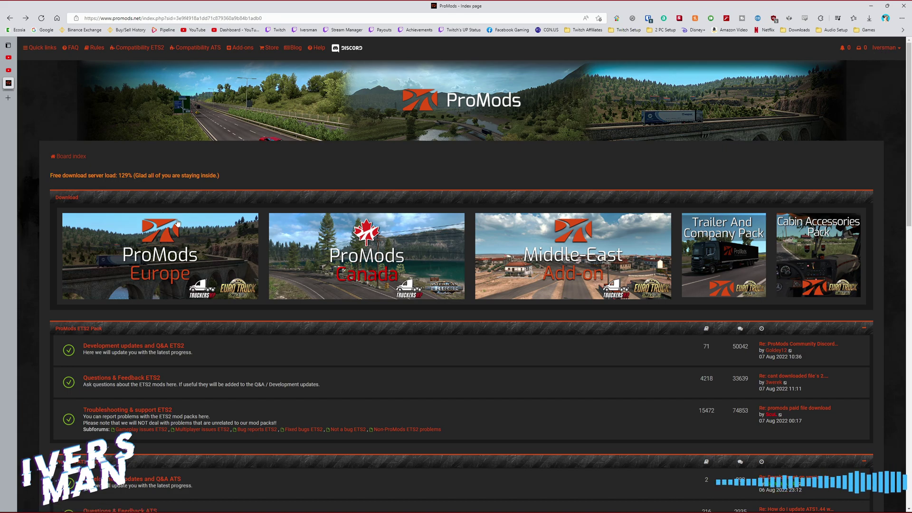
{"action": "left_click", "coordinate": [117, 257]}
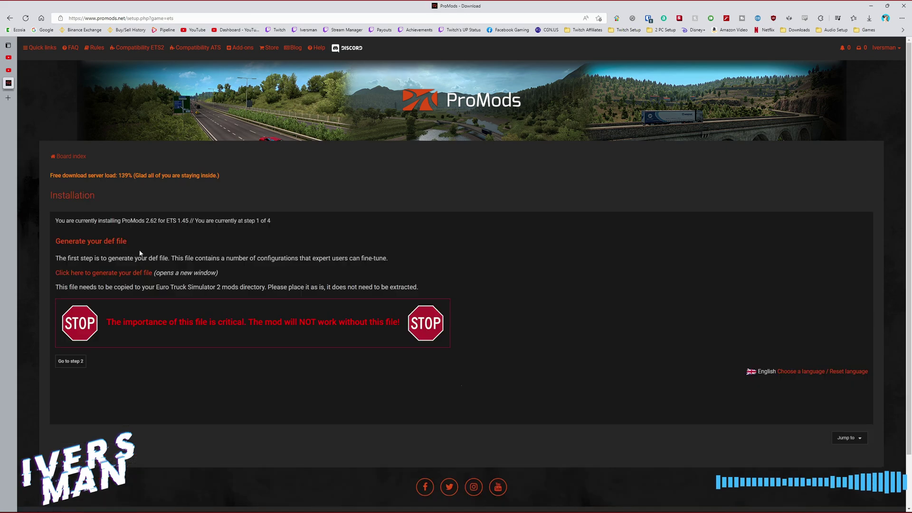
{"action": "key", "text": "alt+Left"}
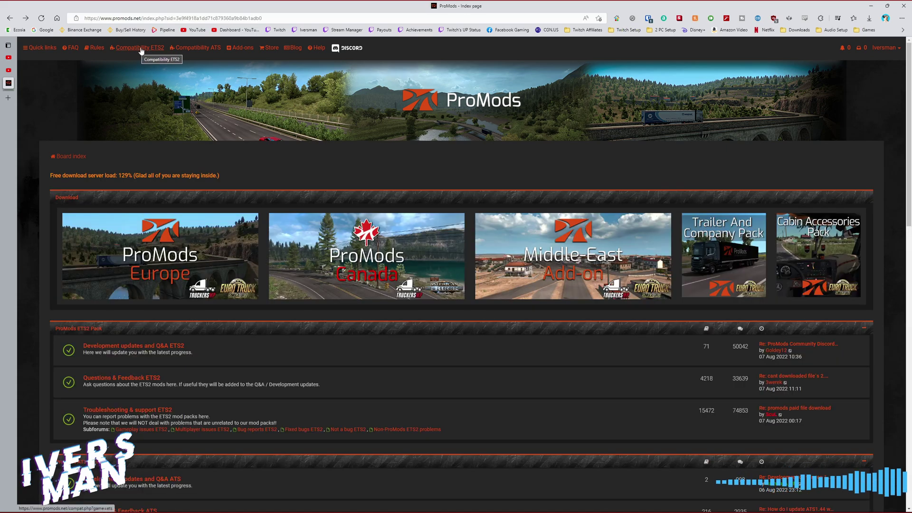
{"action": "left_click", "coordinate": [141, 50]}
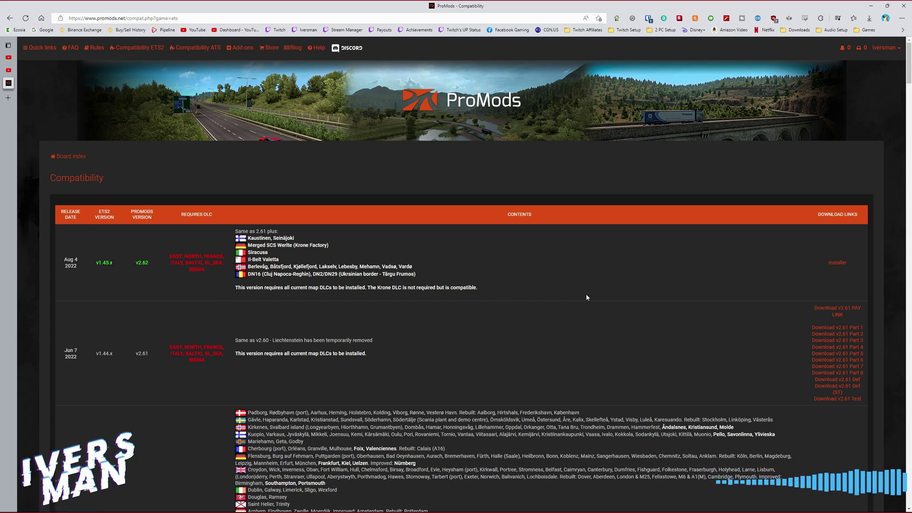
{"action": "left_click", "coordinate": [837, 263]}
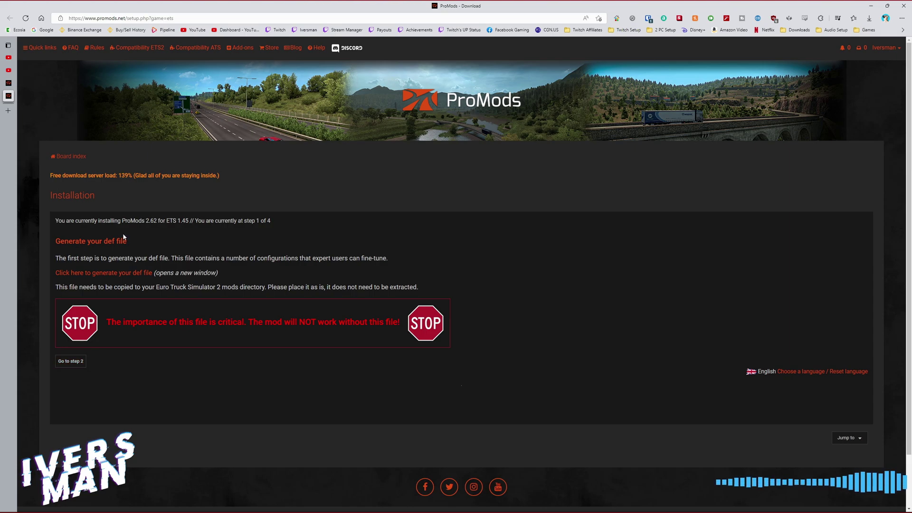
Move to step 2, compare the €1 Premium and free Standard downloads, then continue to step 3.
{"action": "left_click", "coordinate": [73, 366]}
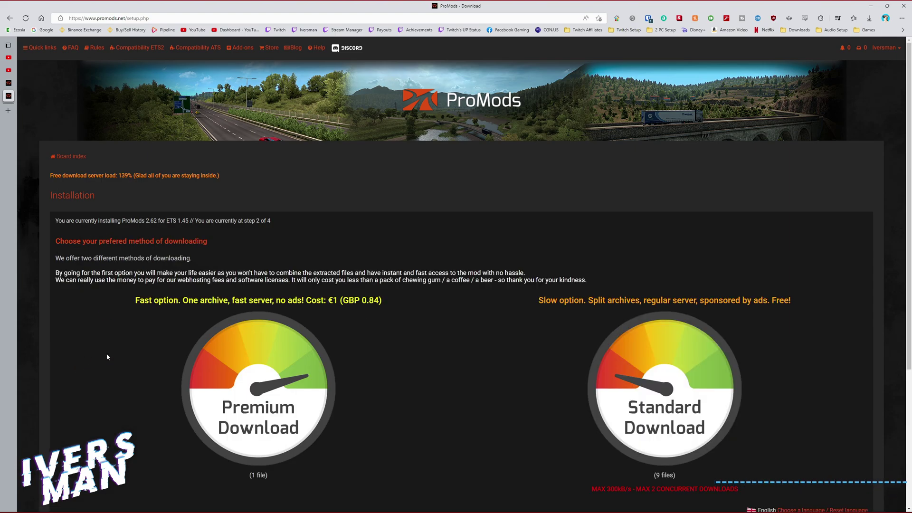
{"action": "scroll", "coordinate": [256, 159], "scroll_direction": "down", "scroll_amount": 2}
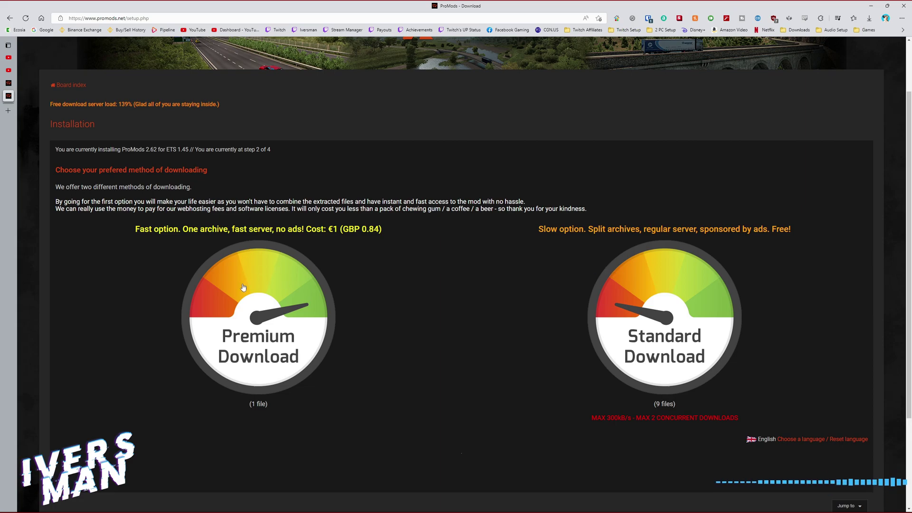
{"action": "double_click", "coordinate": [338, 232]}
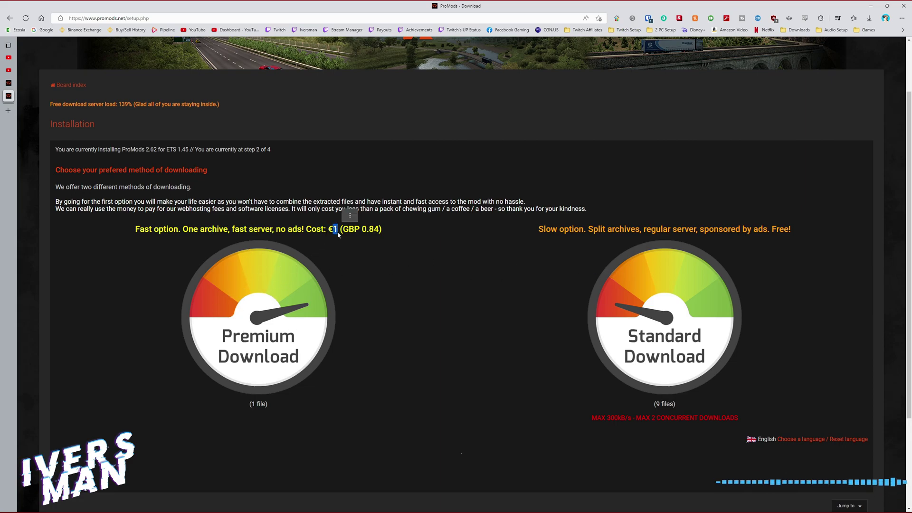
{"action": "left_click", "coordinate": [499, 180]}
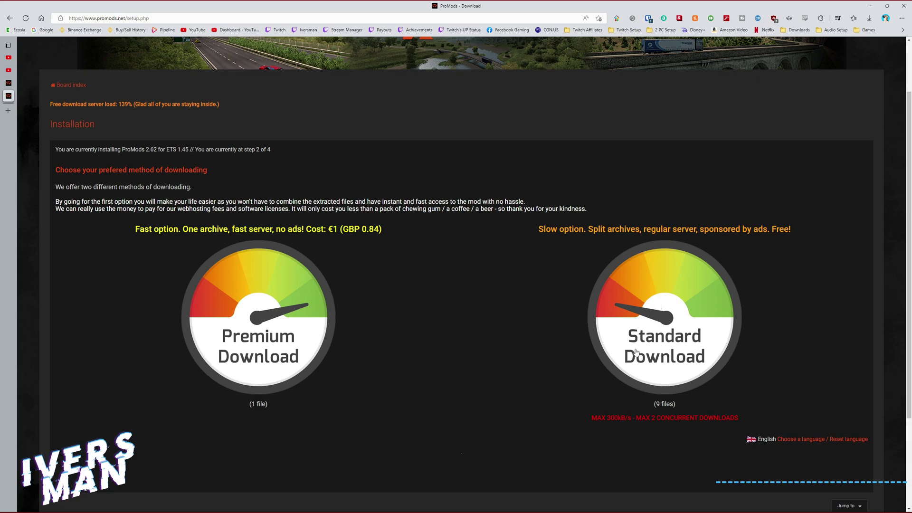
{"action": "left_click_drag", "start_coordinate": [645, 418], "coordinate": [738, 418]}
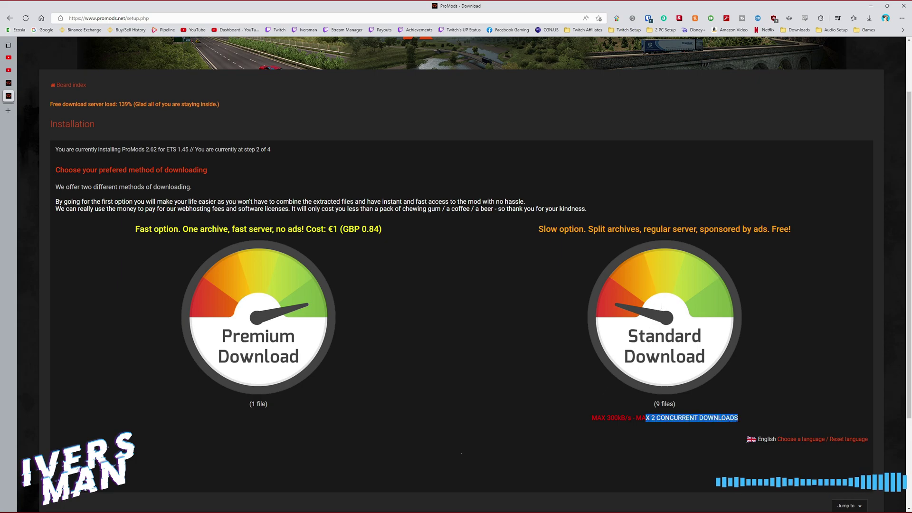
{"action": "left_click", "coordinate": [827, 376]}
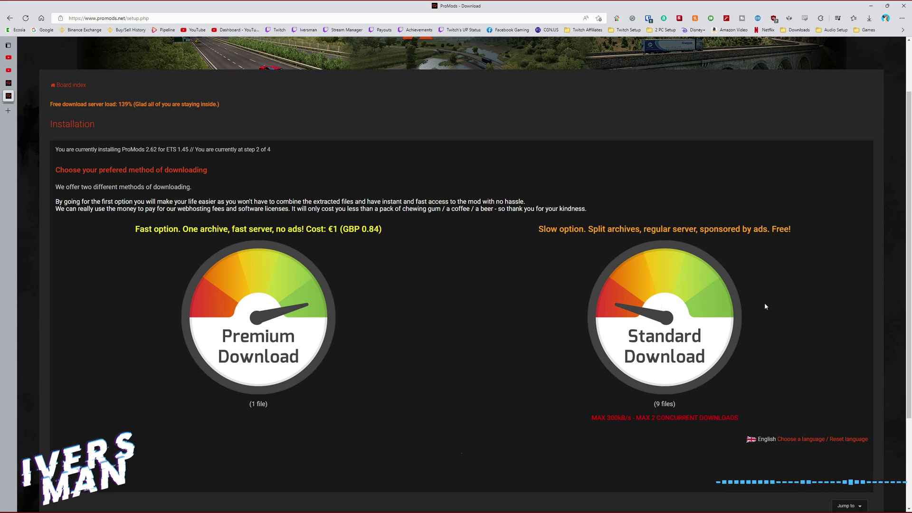
{"action": "double_click", "coordinate": [334, 229]}
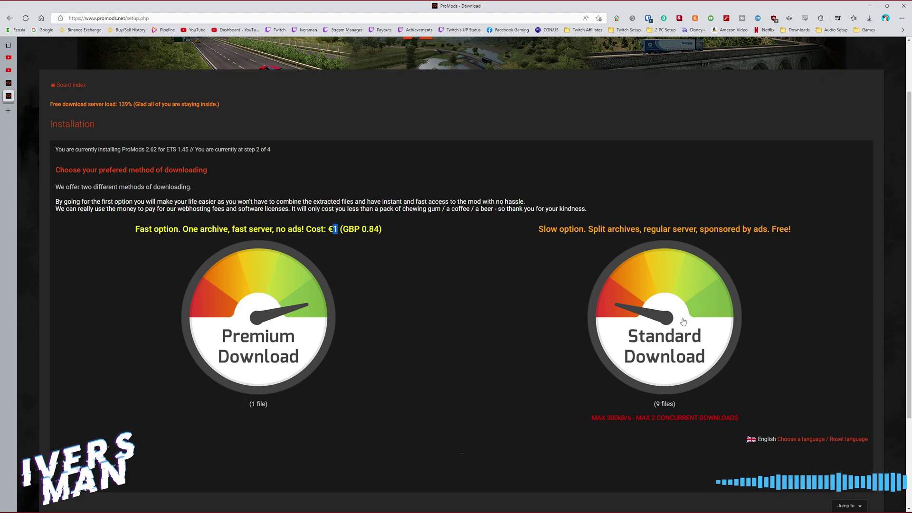
{"action": "left_click", "coordinate": [669, 304]}
Review the step 3 list of 2.62 multipack archive links and the file testing tool note.
{"action": "scroll", "coordinate": [403, 257], "scroll_direction": "down", "scroll_amount": 3}
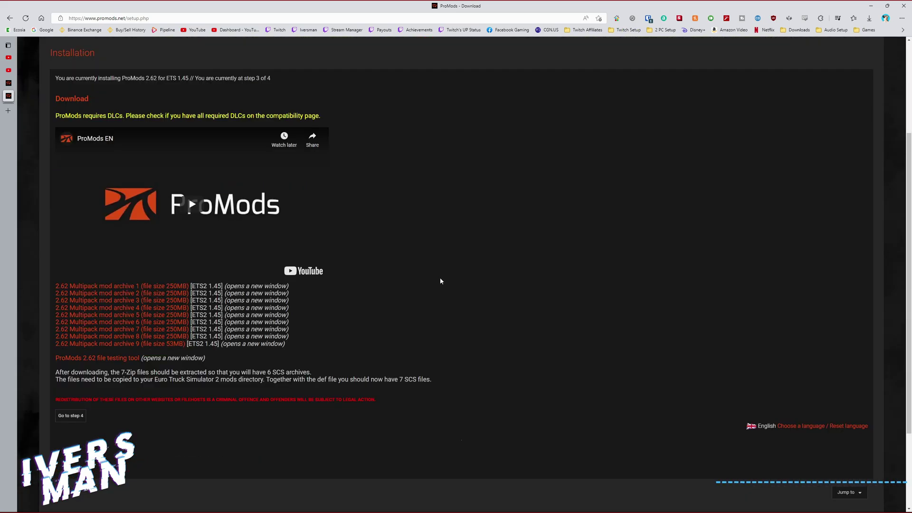
{"action": "scroll", "coordinate": [161, 229], "scroll_direction": "up", "scroll_amount": 3}
{"action": "left_click_drag", "start_coordinate": [65, 220], "coordinate": [156, 221]}
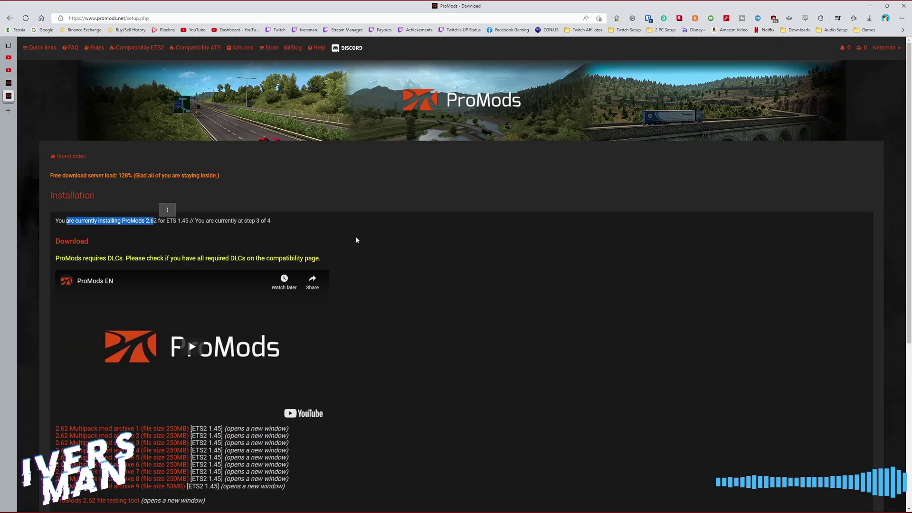
{"action": "scroll", "coordinate": [355, 236], "scroll_direction": "down", "scroll_amount": 3}
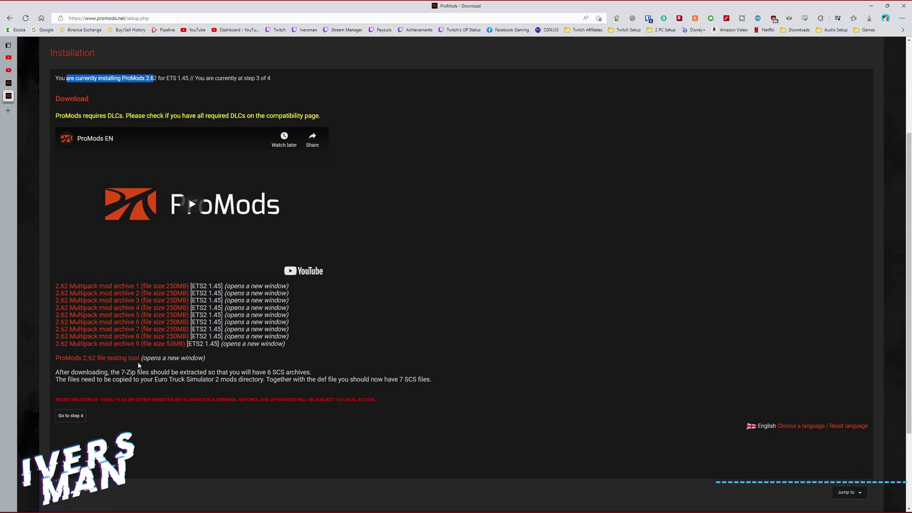
{"action": "mouse_move", "coordinate": [205, 357]}
{"action": "left_mouse_down"}
{"action": "mouse_move", "coordinate": [56, 359]}
{"action": "mouse_move", "coordinate": [175, 369]}
{"action": "mouse_move", "coordinate": [56, 358]}
{"action": "mouse_move", "coordinate": [221, 362]}
{"action": "left_mouse_up"}
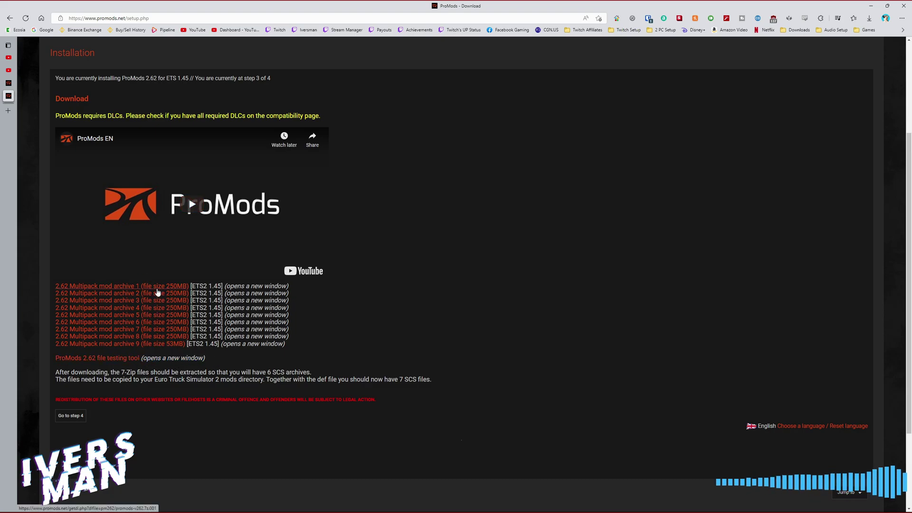
Go to step 4 and read the instructions about placing the SCS files.
{"action": "left_click", "coordinate": [70, 415]}
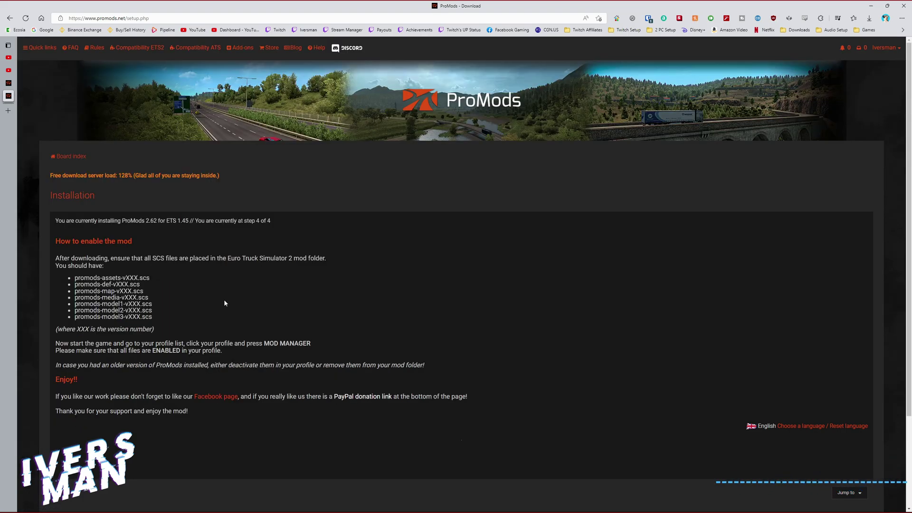
{"action": "mouse_move", "coordinate": [61, 257]}
{"action": "left_mouse_down"}
{"action": "mouse_move", "coordinate": [152, 291]}
{"action": "mouse_move", "coordinate": [182, 345]}
{"action": "mouse_move", "coordinate": [322, 371]}
{"action": "left_mouse_up"}
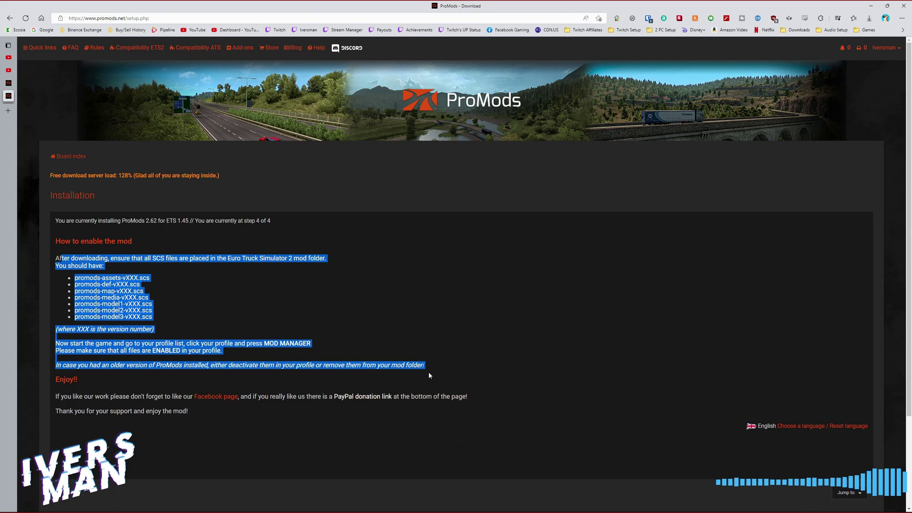
{"action": "mouse_move", "coordinate": [429, 375]}
{"action": "left_mouse_down"}
{"action": "mouse_move", "coordinate": [454, 376]}
{"action": "mouse_move", "coordinate": [478, 398]}
{"action": "mouse_move", "coordinate": [409, 339]}
{"action": "left_mouse_up"}
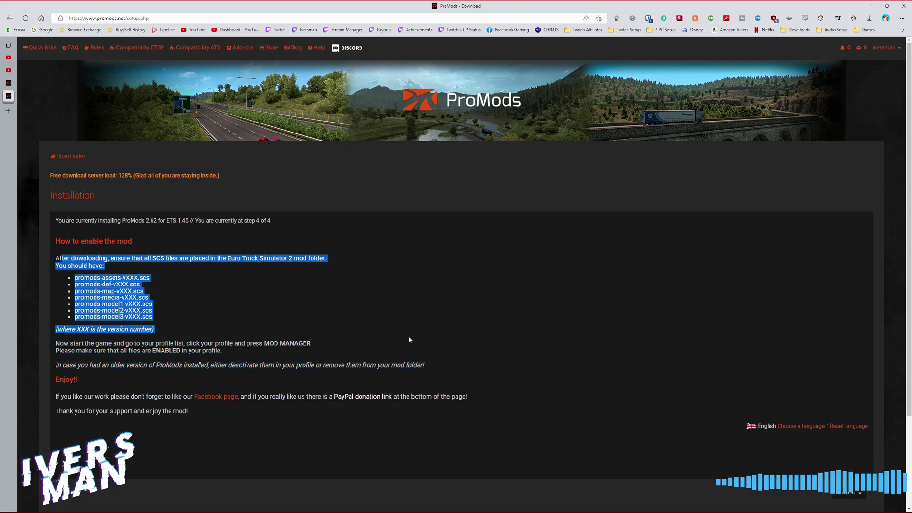
{"action": "left_click", "coordinate": [267, 292]}
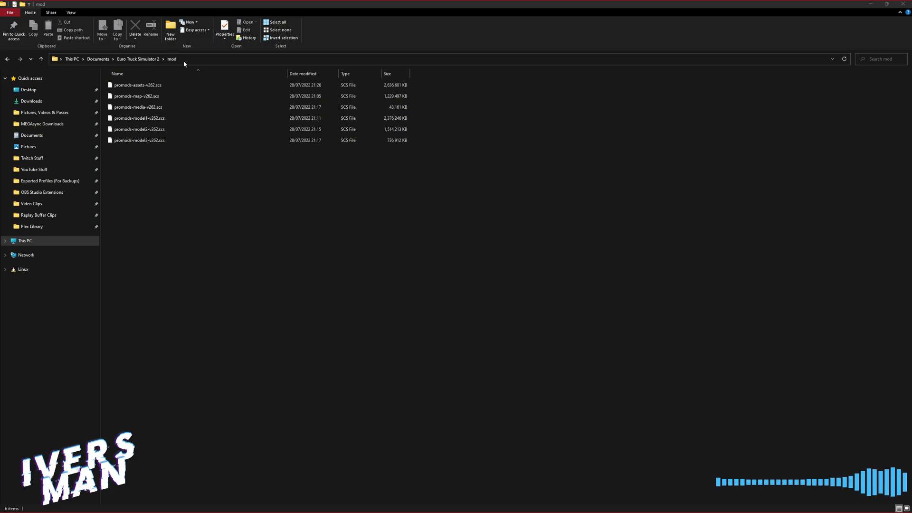
Select all six ProMods v262 .scs files in the Euro Truck Simulator 2 mod folder.
{"action": "left_click", "coordinate": [184, 171]}
{"action": "left_click_drag", "start_coordinate": [176, 173], "coordinate": [139, 88]}
{"action": "left_click", "coordinate": [190, 183]}
{"action": "left_click_drag", "start_coordinate": [193, 195], "coordinate": [137, 80]}
{"action": "left_click", "coordinate": [220, 190]}
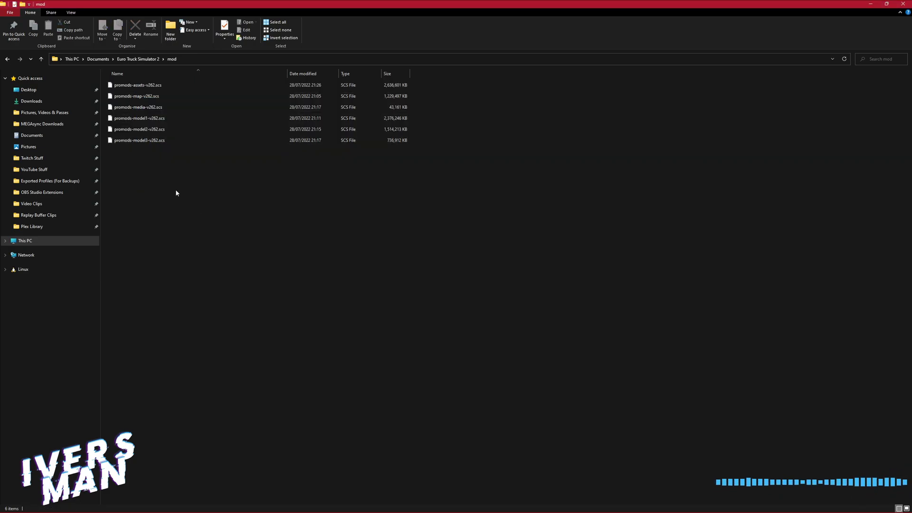
{"action": "mouse_move", "coordinate": [179, 174]}
{"action": "left_mouse_down"}
{"action": "mouse_move", "coordinate": [152, 98]}
{"action": "mouse_move", "coordinate": [159, 105]}
{"action": "left_mouse_up"}
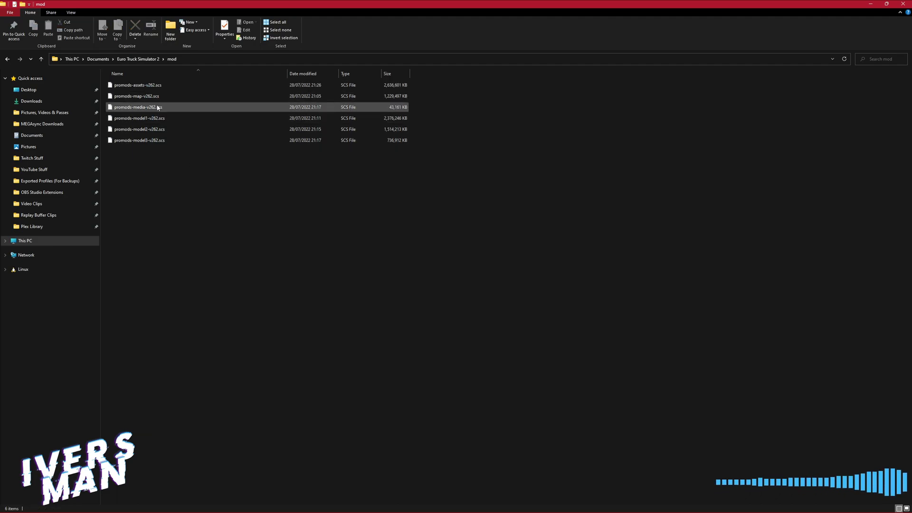
Check each package in turn: assets, map, media, model1, model2 and model3.
{"action": "left_click", "coordinate": [154, 86]}
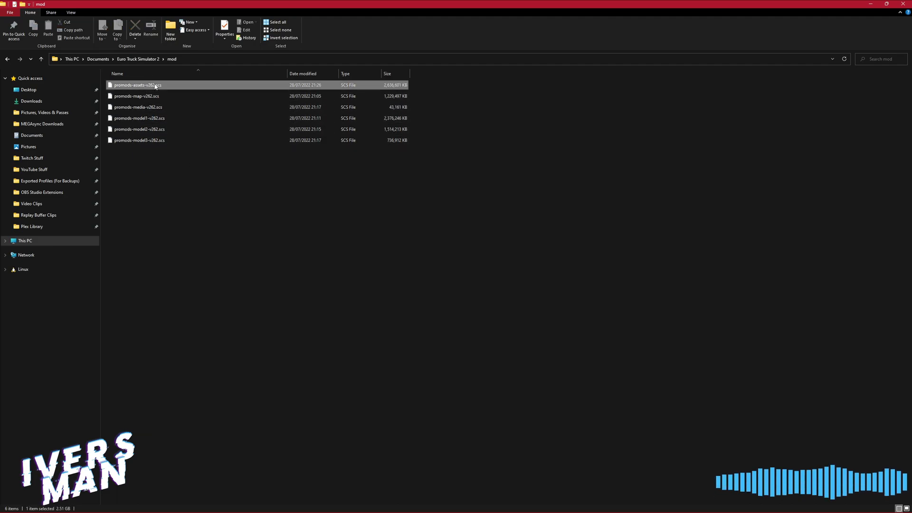
{"action": "left_click", "coordinate": [158, 98]}
{"action": "left_click", "coordinate": [158, 108]}
{"action": "left_click", "coordinate": [159, 120]}
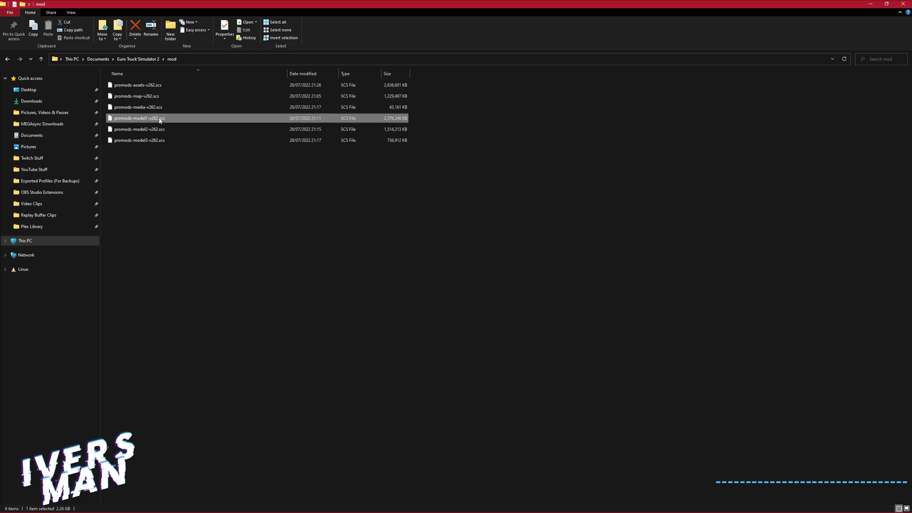
{"action": "left_click", "coordinate": [162, 130]}
{"action": "left_click", "coordinate": [163, 141]}
{"action": "left_click", "coordinate": [205, 238]}
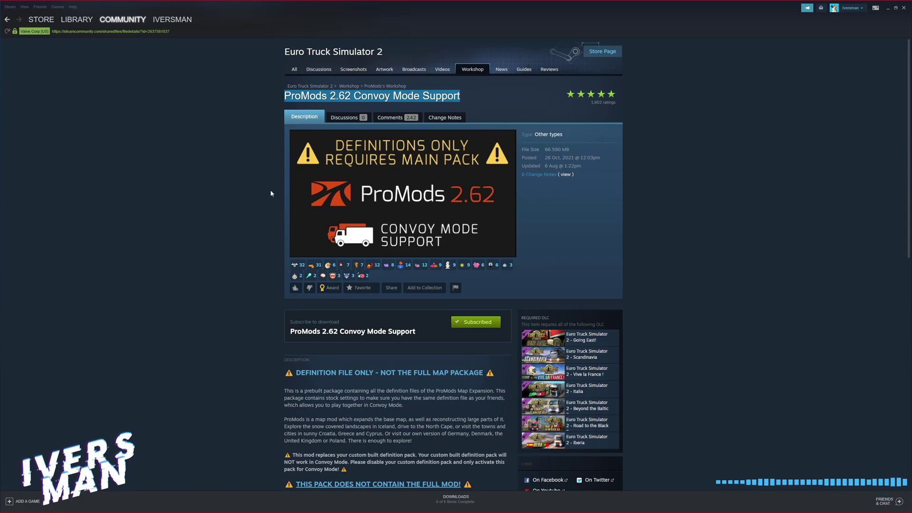
Highlight the ProMods 2.62 Convoy Mode Support title on the subscribed Workshop page.
{"action": "left_click", "coordinate": [216, 112]}
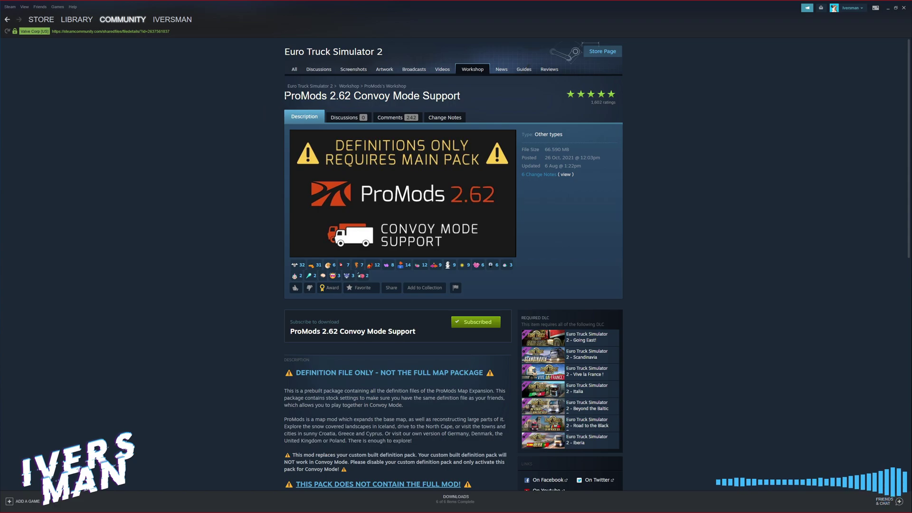
{"action": "left_click_drag", "start_coordinate": [284, 96], "coordinate": [453, 97]}
{"action": "left_click", "coordinate": [454, 98]}
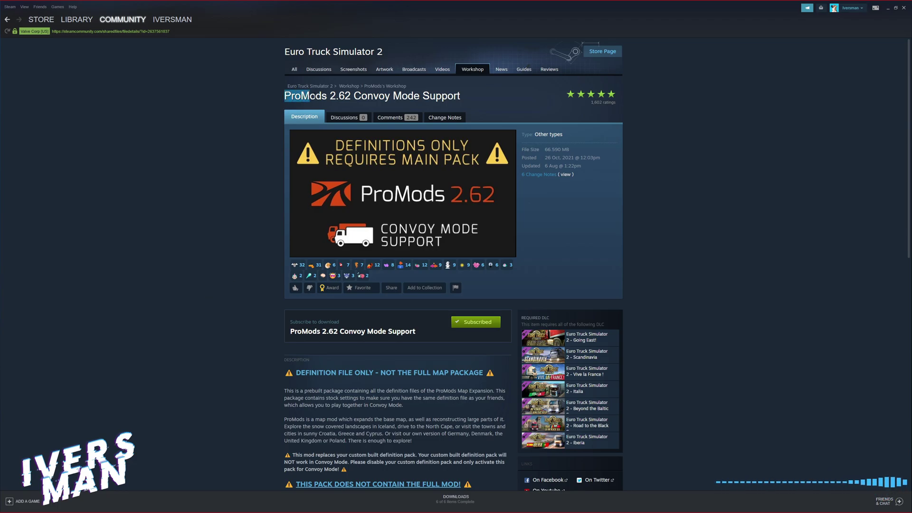
{"action": "left_click_drag", "start_coordinate": [312, 96], "coordinate": [467, 98]}
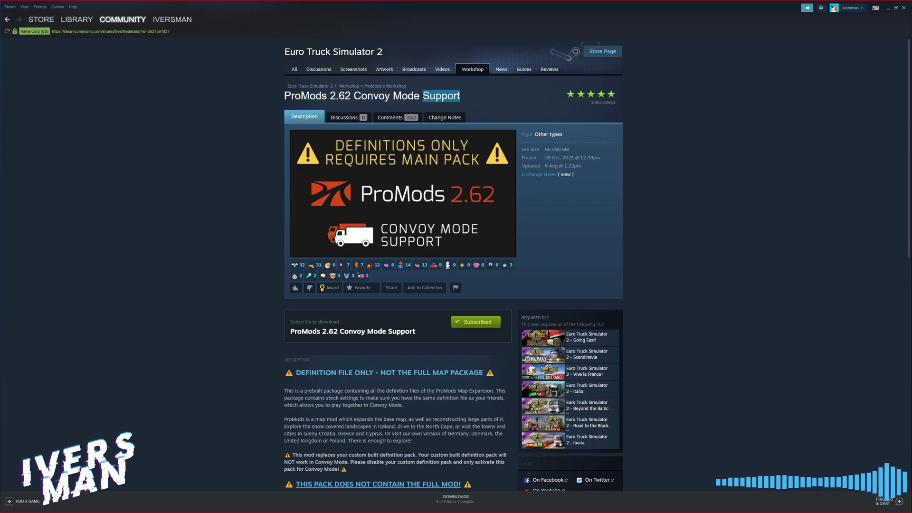
{"action": "left_click", "coordinate": [393, 96]}
{"action": "triple_click", "coordinate": [381, 96]}
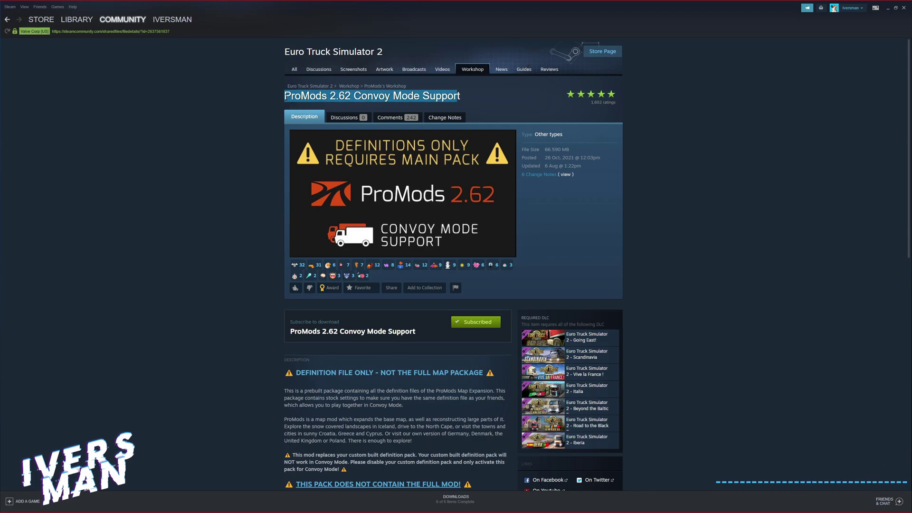
{"action": "left_click", "coordinate": [457, 98]}
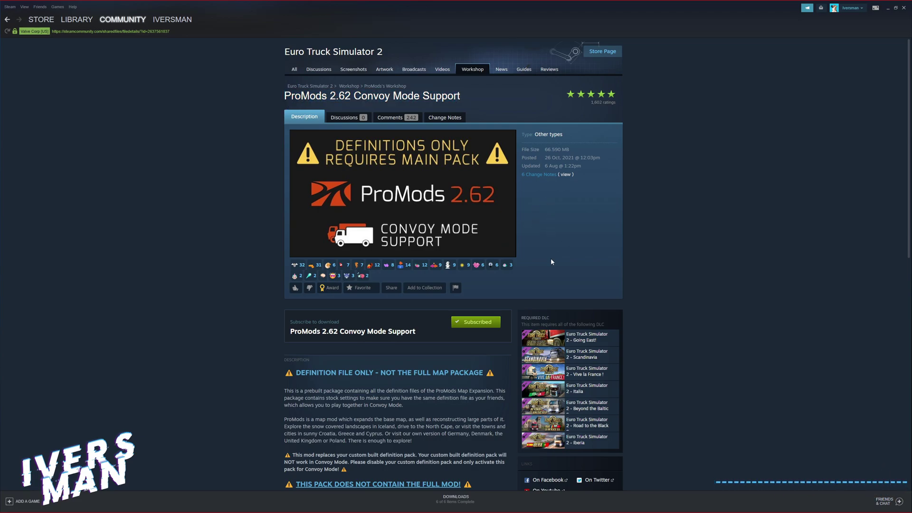
Scroll through the workshop item's description.
{"action": "scroll", "coordinate": [551, 261], "scroll_direction": "down", "scroll_amount": 3}
{"action": "scroll", "coordinate": [436, 261], "scroll_direction": "down", "scroll_amount": 2}
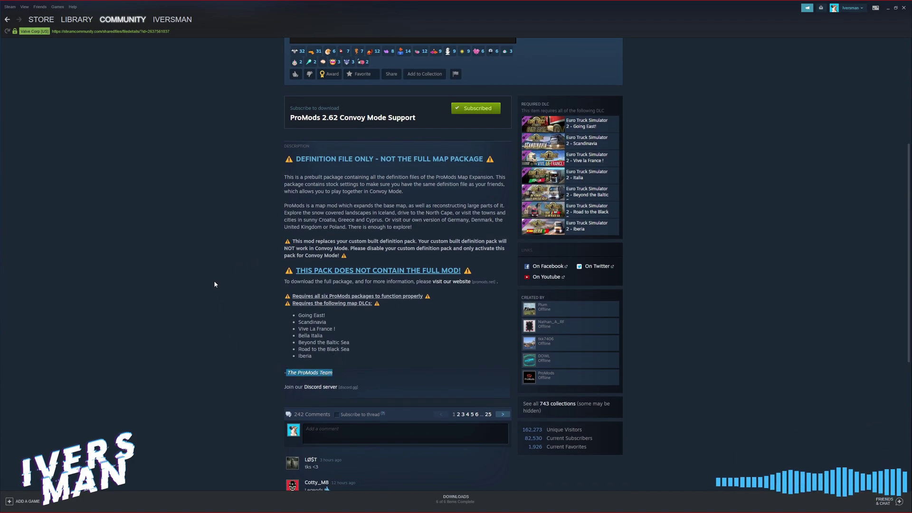
{"action": "scroll", "coordinate": [214, 284], "scroll_direction": "up", "scroll_amount": 4}
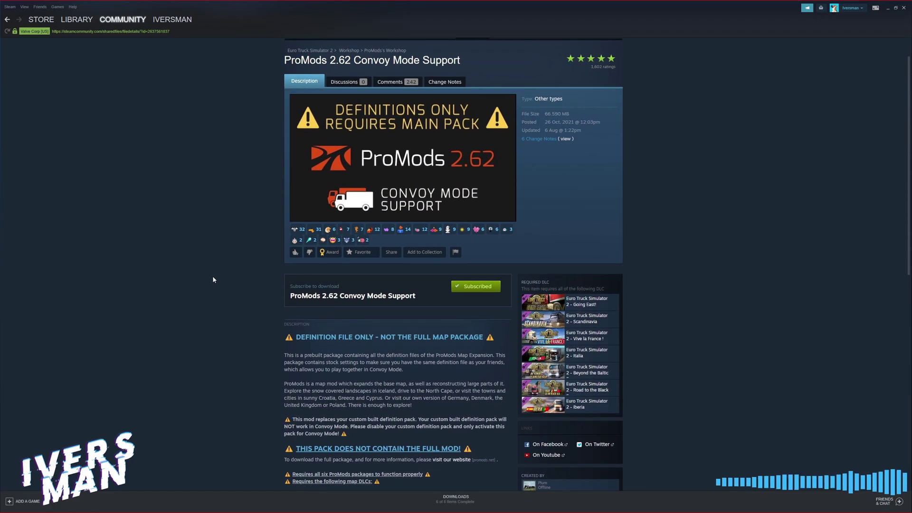
{"action": "scroll", "coordinate": [213, 277], "scroll_direction": "down", "scroll_amount": 3}
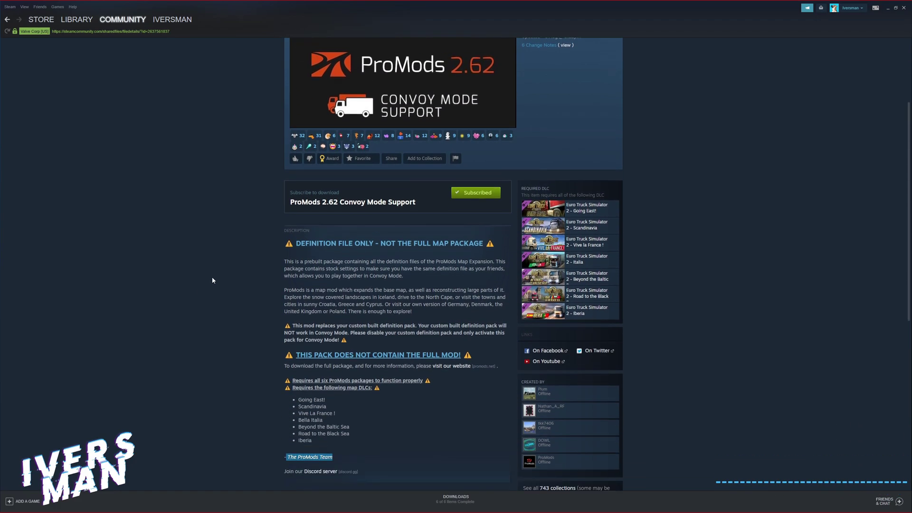
{"action": "scroll", "coordinate": [206, 327], "scroll_direction": "up", "scroll_amount": 2}
{"action": "scroll", "coordinate": [228, 342], "scroll_direction": "down", "scroll_amount": 4}
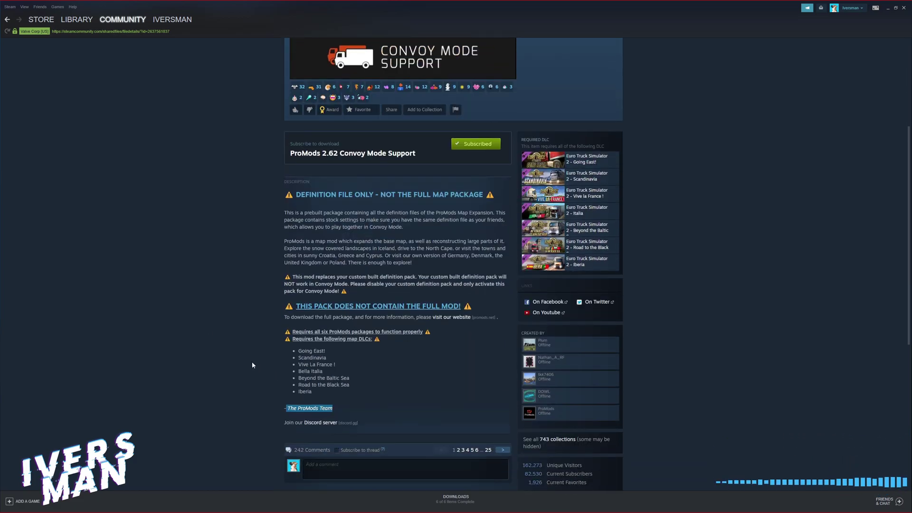
{"action": "scroll", "coordinate": [252, 351], "scroll_direction": "up", "scroll_amount": 5}
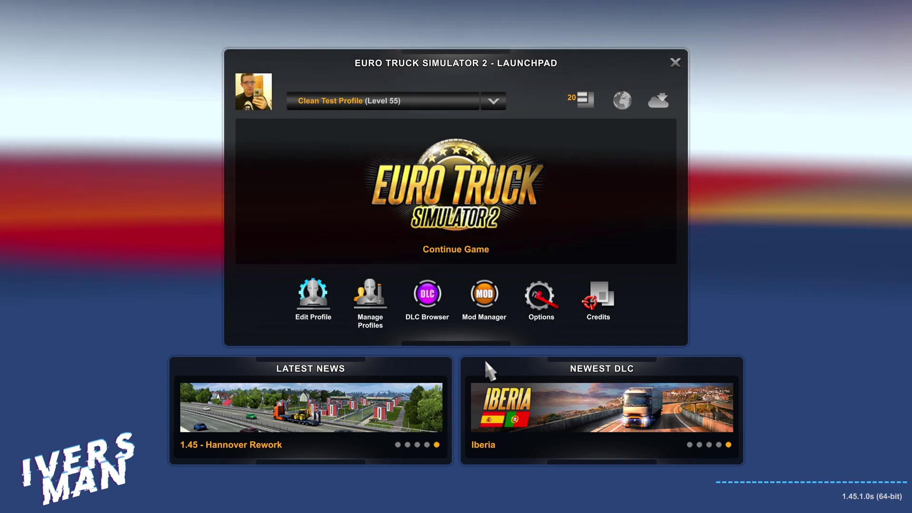
Open the Mod Manager, scroll Active Mods to the bottom and select ProMods 2.62 Convoy Mode Support.
{"action": "left_click", "coordinate": [482, 295]}
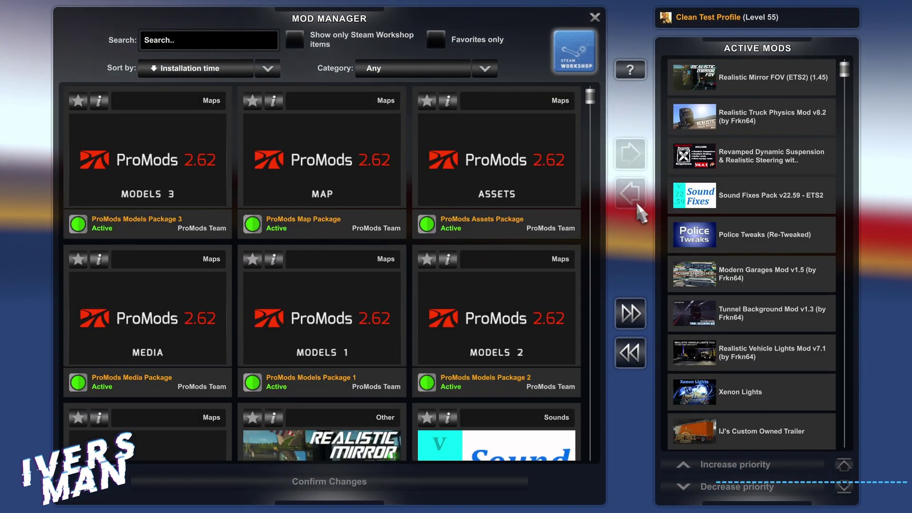
{"action": "mouse_move", "coordinate": [592, 102]}
{"action": "left_mouse_down"}
{"action": "mouse_move", "coordinate": [598, 266]}
{"action": "mouse_move", "coordinate": [623, 435]}
{"action": "mouse_move", "coordinate": [600, 259]}
{"action": "left_mouse_up"}
{"action": "scroll", "coordinate": [603, 269], "scroll_direction": "up", "scroll_amount": 10}
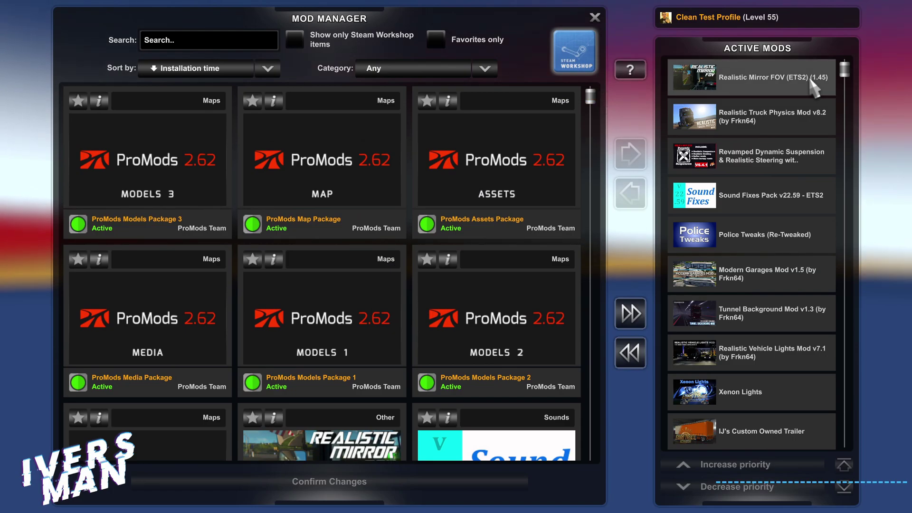
{"action": "mouse_move", "coordinate": [844, 70]}
{"action": "left_mouse_down"}
{"action": "mouse_move", "coordinate": [857, 432]}
{"action": "mouse_move", "coordinate": [850, 69]}
{"action": "left_mouse_up"}
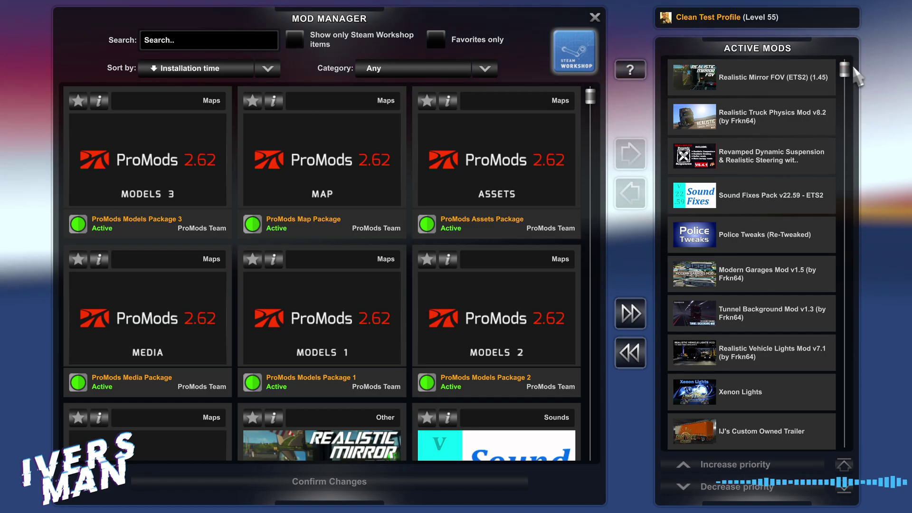
{"action": "mouse_move", "coordinate": [846, 33]}
{"action": "left_mouse_down"}
{"action": "mouse_move", "coordinate": [864, 456]}
{"action": "mouse_move", "coordinate": [855, 431]}
{"action": "mouse_move", "coordinate": [857, 59]}
{"action": "mouse_move", "coordinate": [845, 442]}
{"action": "mouse_move", "coordinate": [831, 205]}
{"action": "mouse_move", "coordinate": [848, 64]}
{"action": "mouse_move", "coordinate": [845, 418]}
{"action": "mouse_move", "coordinate": [841, 197]}
{"action": "mouse_move", "coordinate": [859, 38]}
{"action": "mouse_move", "coordinate": [848, 71]}
{"action": "mouse_move", "coordinate": [848, 185]}
{"action": "mouse_move", "coordinate": [855, 56]}
{"action": "left_mouse_up"}
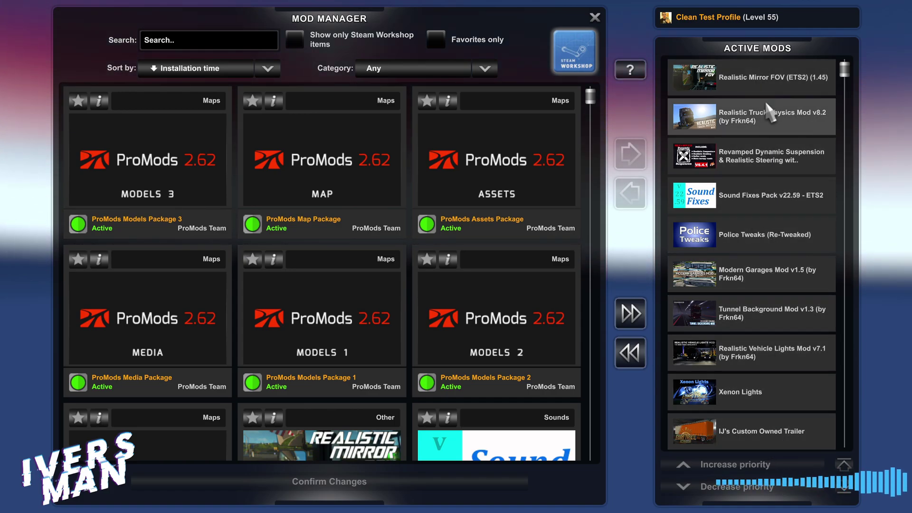
{"action": "mouse_move", "coordinate": [849, 70]}
{"action": "left_mouse_down"}
{"action": "mouse_move", "coordinate": [850, 199]}
{"action": "mouse_move", "coordinate": [848, 69]}
{"action": "left_mouse_up"}
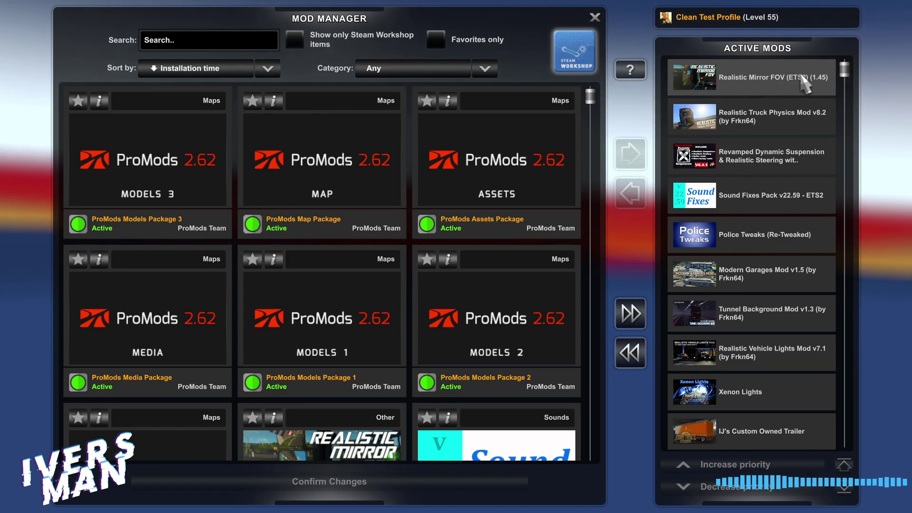
{"action": "mouse_move", "coordinate": [844, 76]}
{"action": "left_mouse_down"}
{"action": "mouse_move", "coordinate": [865, 219]}
{"action": "mouse_move", "coordinate": [855, 444]}
{"action": "left_mouse_up"}
{"action": "left_click", "coordinate": [789, 200]}
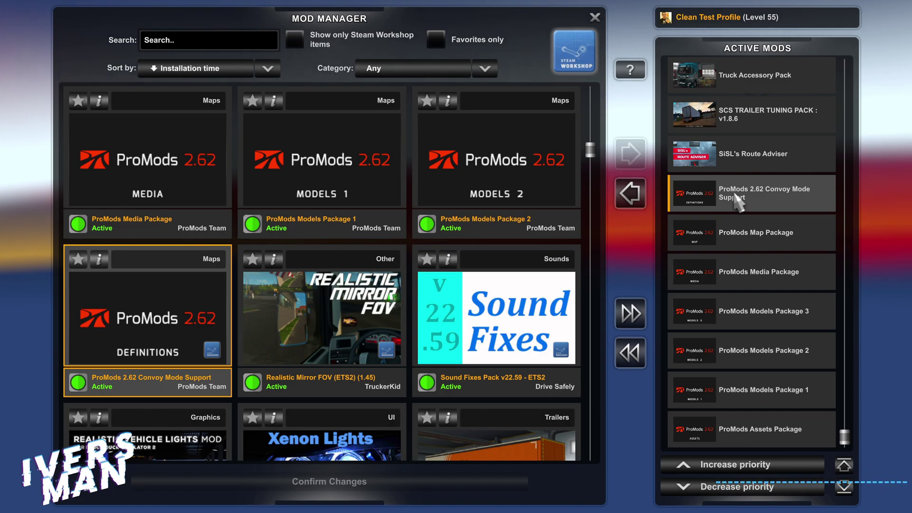
{"action": "mouse_move", "coordinate": [845, 434]}
{"action": "left_mouse_down"}
{"action": "mouse_move", "coordinate": [820, 338]}
{"action": "mouse_move", "coordinate": [838, 95]}
{"action": "mouse_move", "coordinate": [878, 304]}
{"action": "mouse_move", "coordinate": [888, 438]}
{"action": "left_mouse_up"}
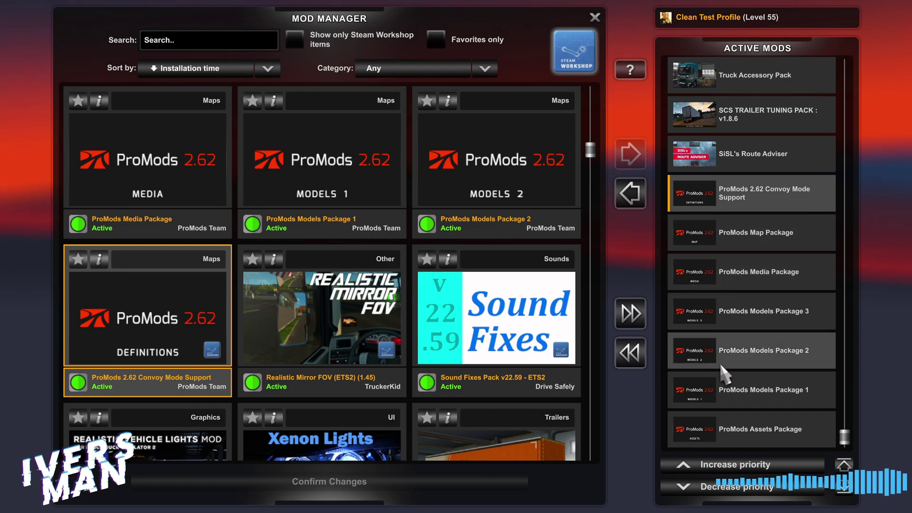
{"action": "mouse_move", "coordinate": [844, 435]}
{"action": "left_mouse_down"}
{"action": "mouse_move", "coordinate": [862, 81]}
{"action": "mouse_move", "coordinate": [854, 317]}
{"action": "mouse_move", "coordinate": [869, 474]}
{"action": "left_mouse_up"}
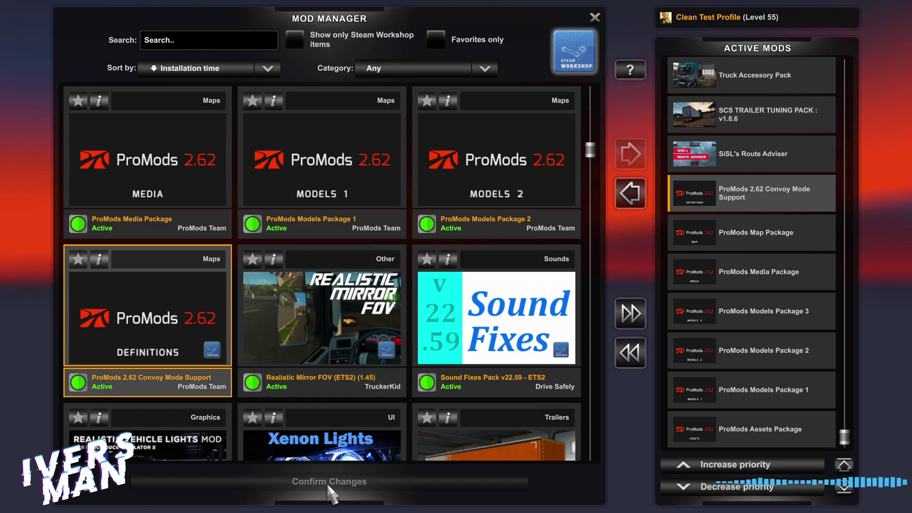
Confirm the mod changes, accept Yes, and continue the profile's saved game.
{"action": "left_click", "coordinate": [594, 18]}
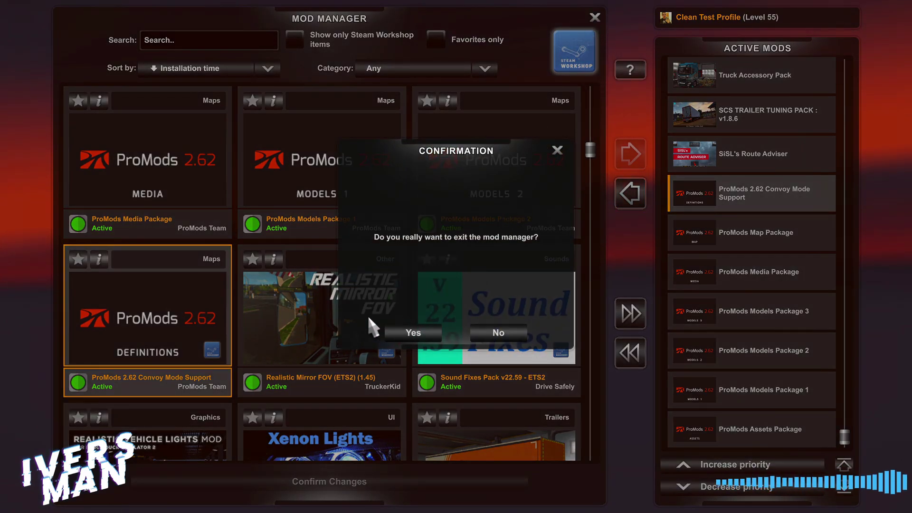
{"action": "left_click", "coordinate": [424, 331]}
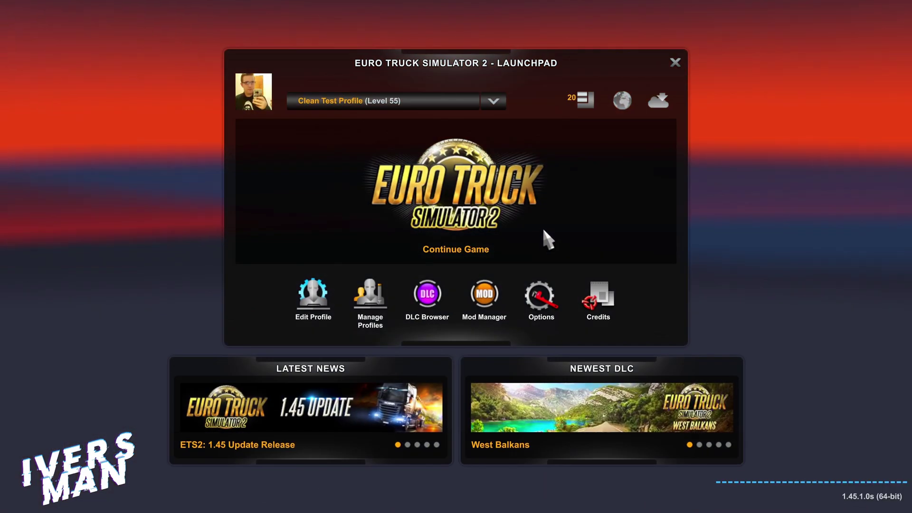
{"action": "left_click", "coordinate": [447, 192]}
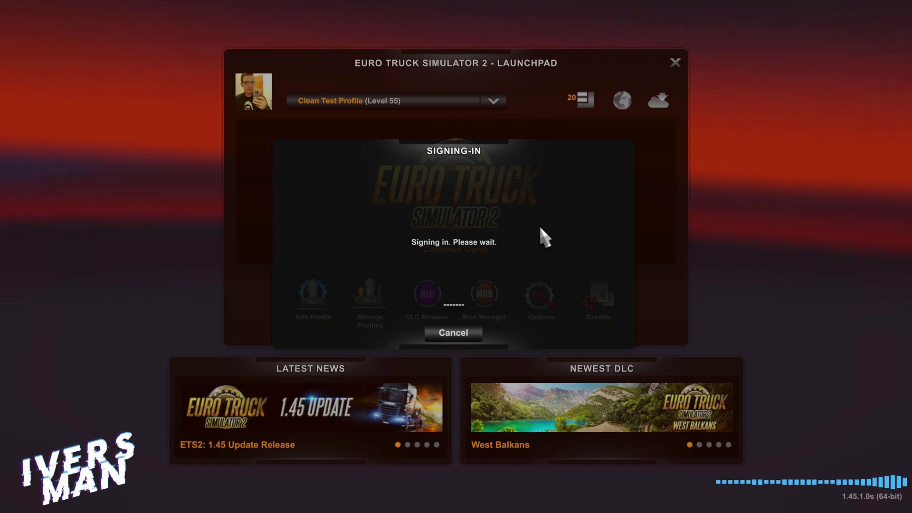